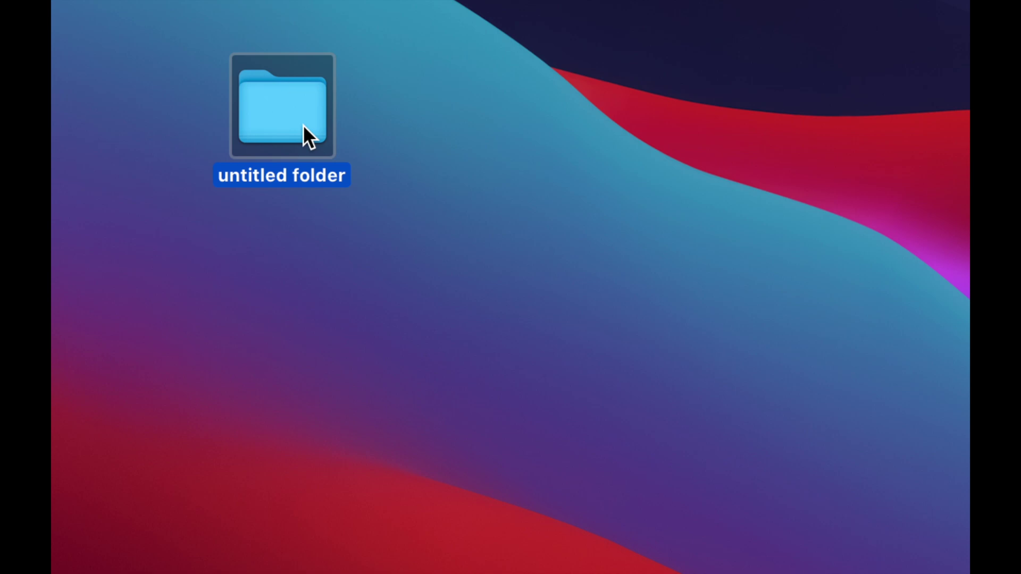
Step: Select the untitled desktop folder and send it to the Trash
right_click(302, 125)
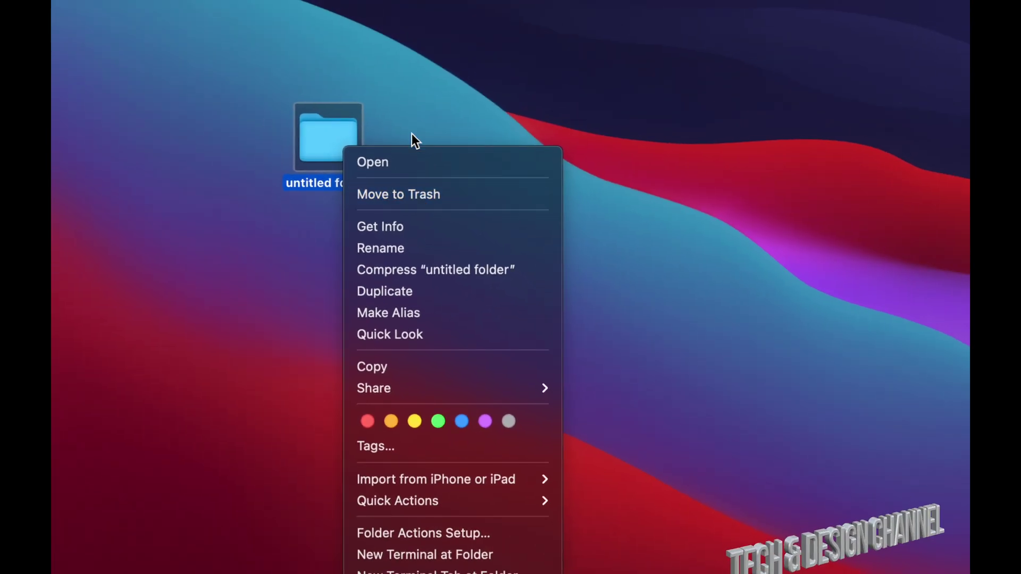
click(401, 108)
click(334, 128)
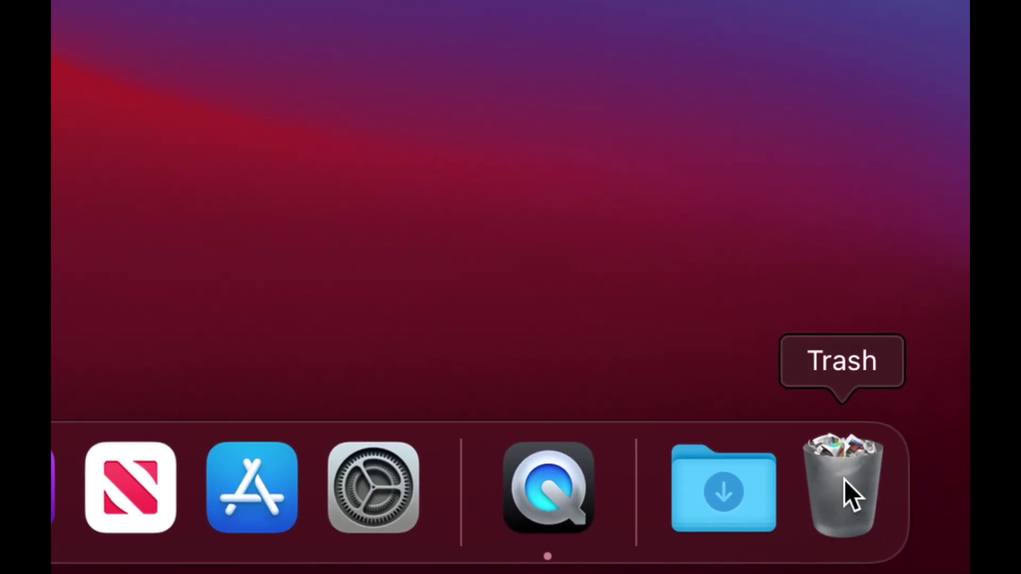
Step: Choose Empty Trash from the Dock's Trash icon, revealing the untitled folder and two screen recordings
right_click(845, 480)
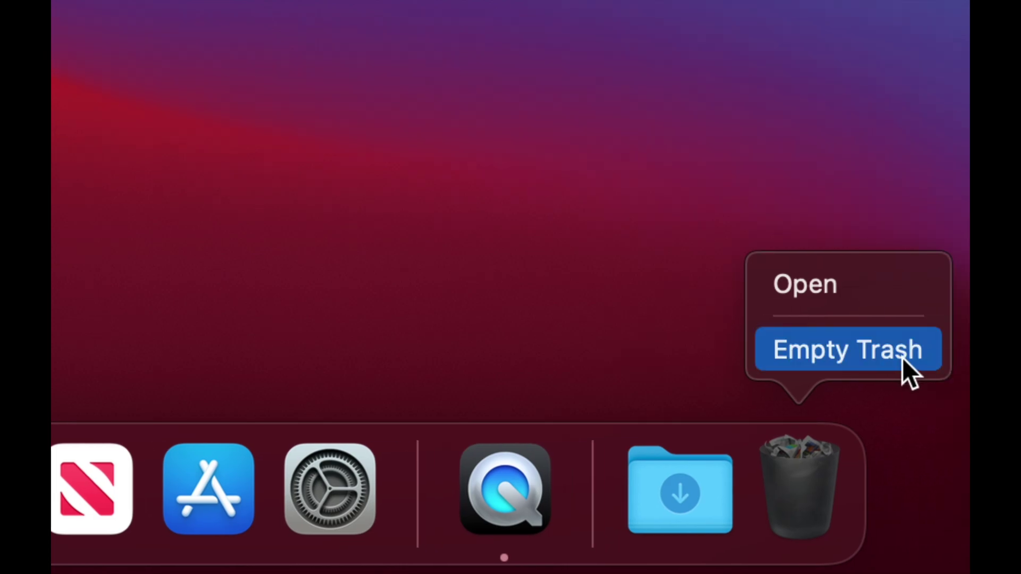
click(902, 359)
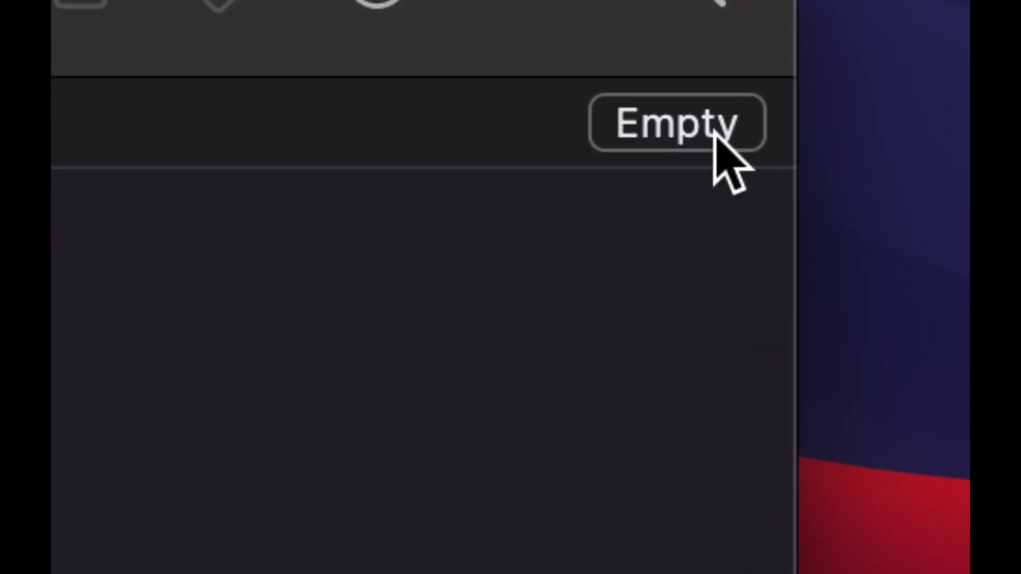
Step: Permanently erase the Trash contents, closing the Trash window, then open the Apple menu
click(713, 132)
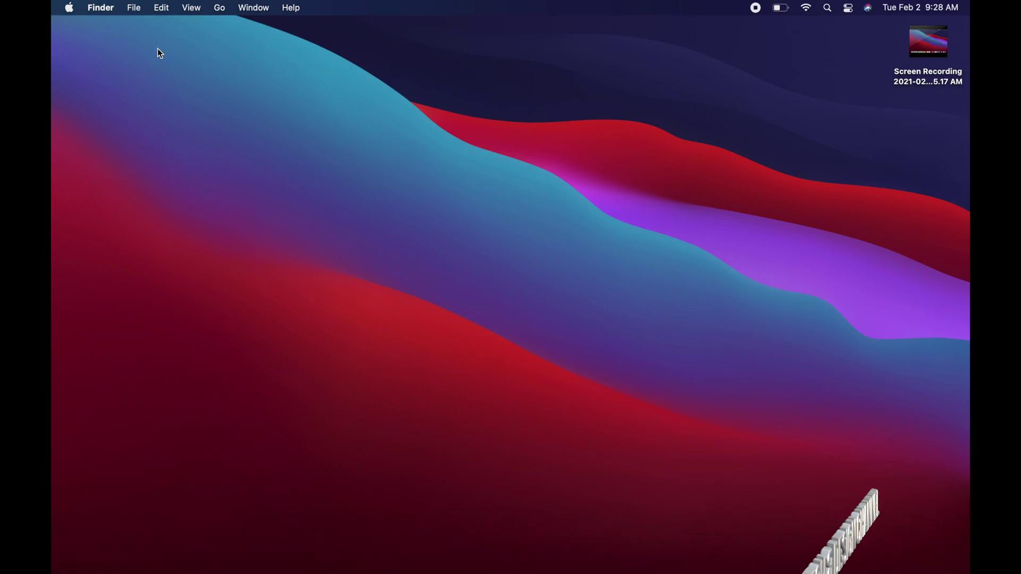
click(70, 8)
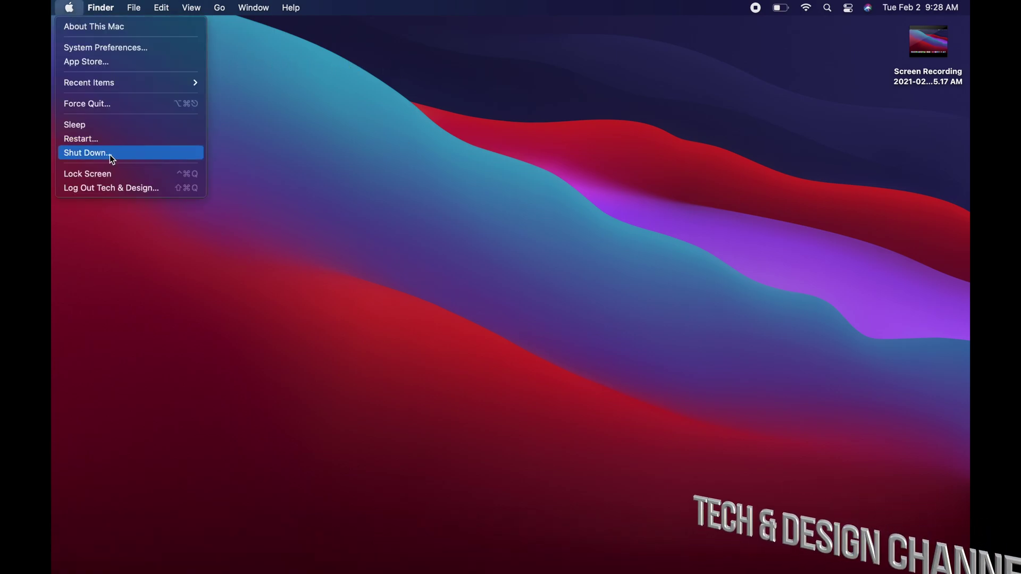